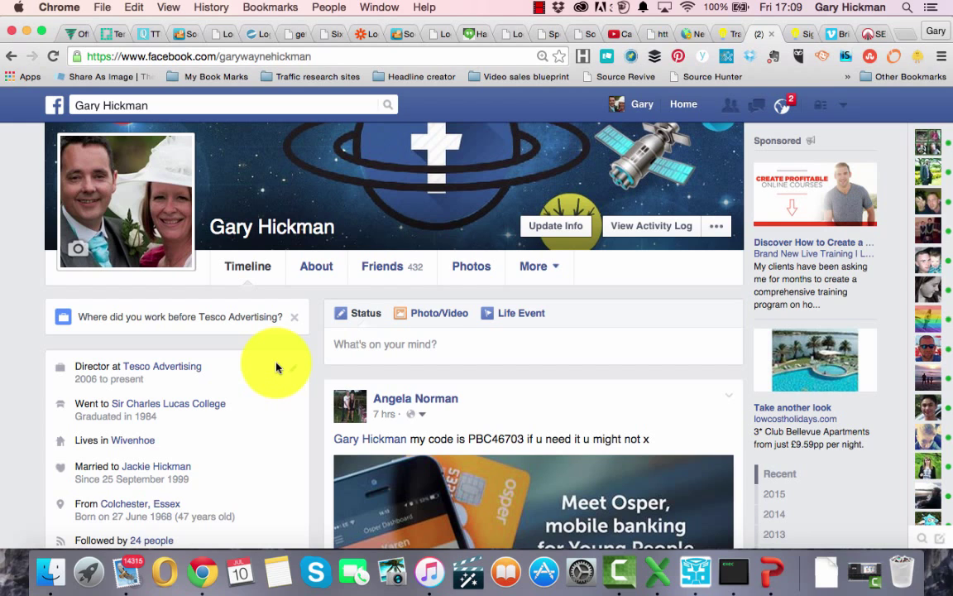
Return to the Facebook home page.
scroll(639, 379, down, 2)
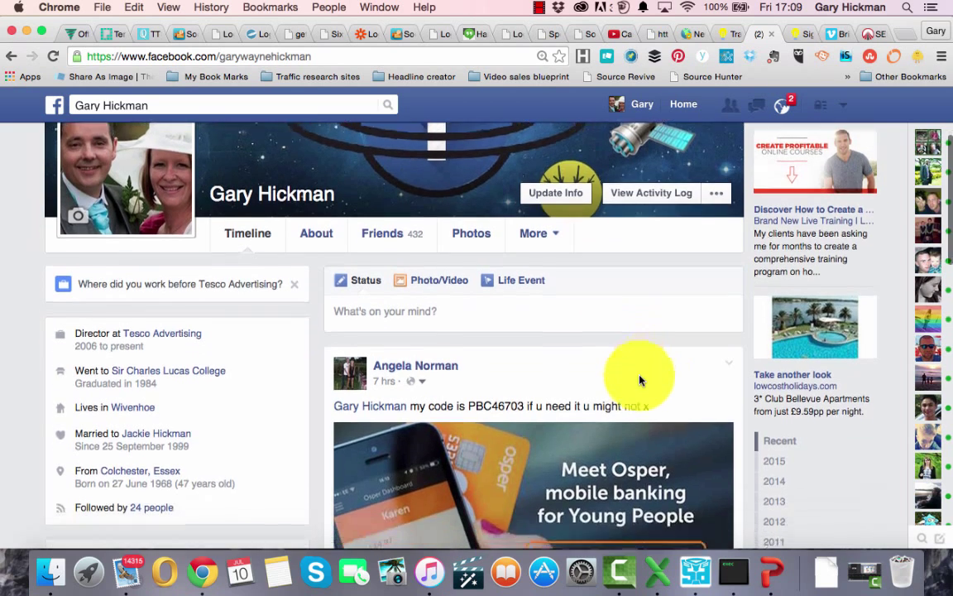
scroll(640, 380, up, 2)
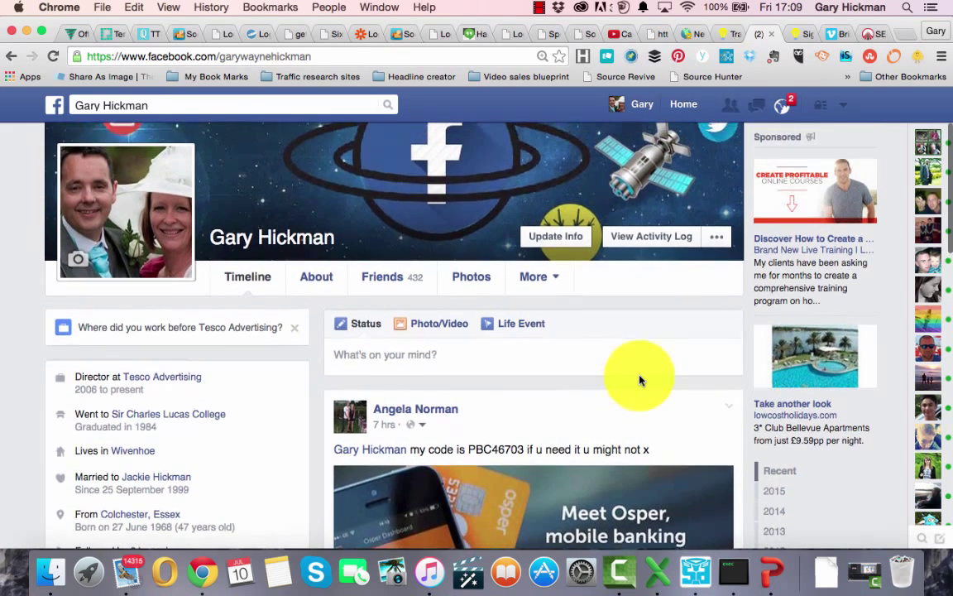
scroll(640, 380, up, 2)
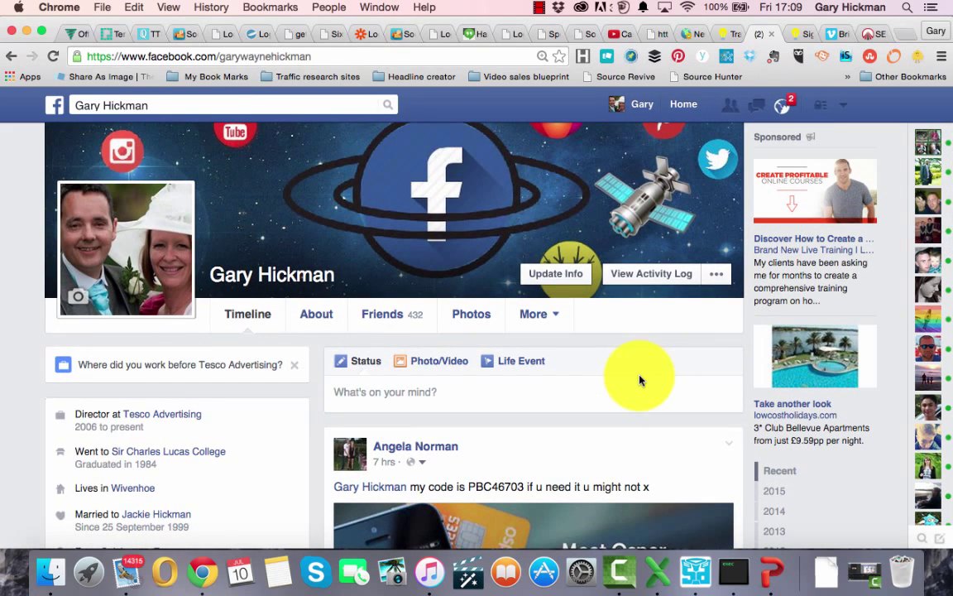
scroll(620, 222, up, 3)
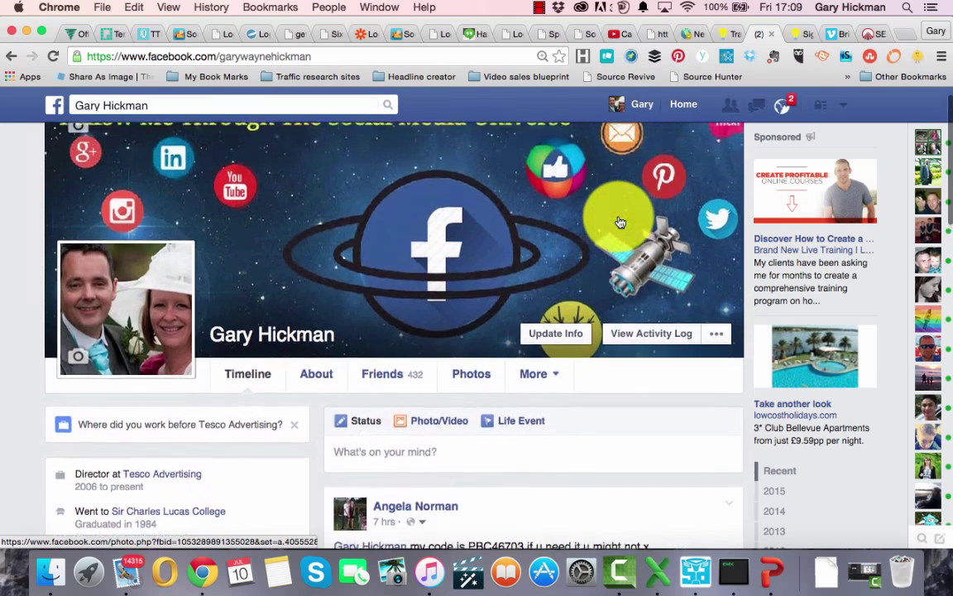
scroll(620, 222, up, 1)
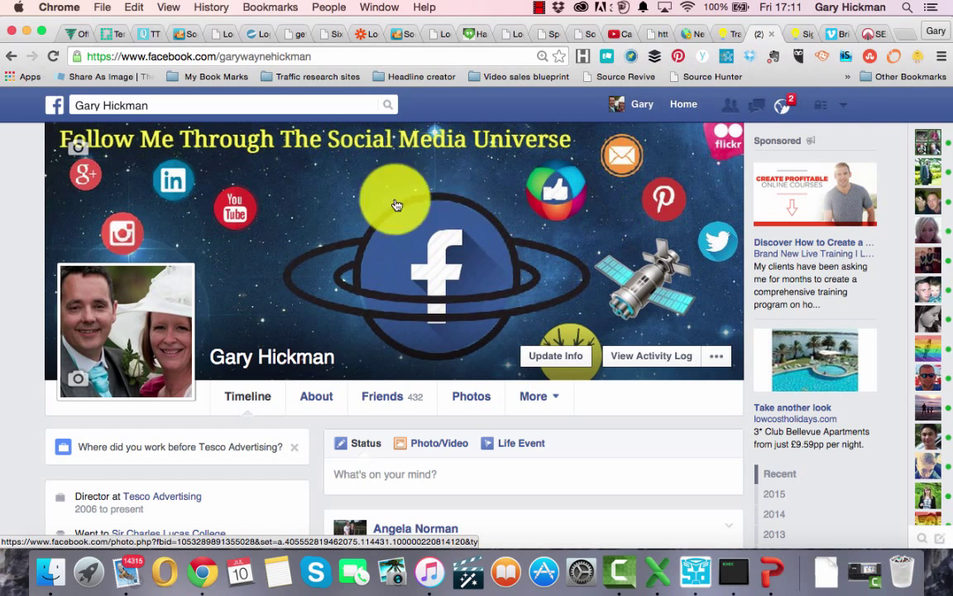
click(58, 106)
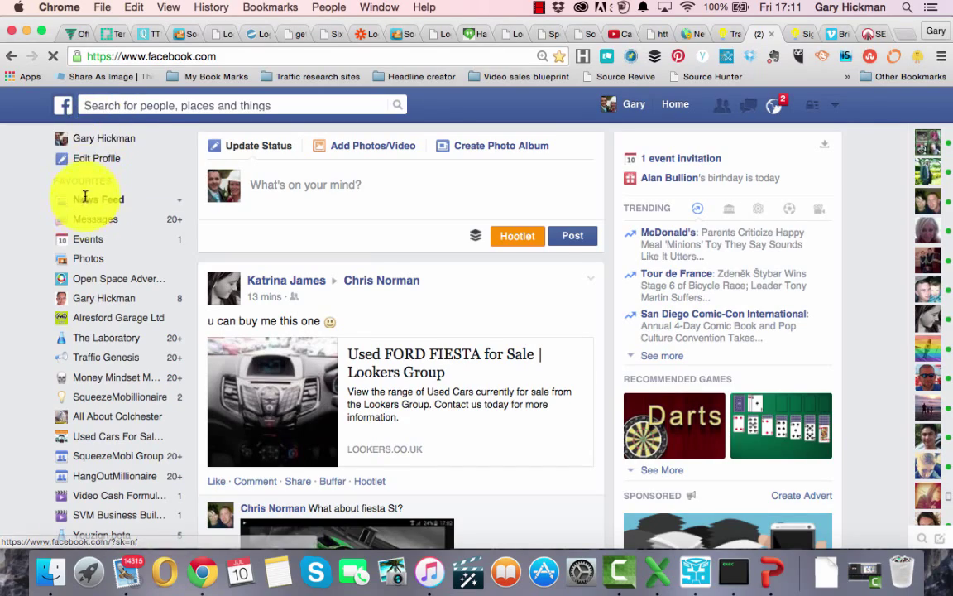
Open the full Interests list from the left sidebar's Interests section.
scroll(86, 241, down, 2)
scroll(86, 242, down, 5)
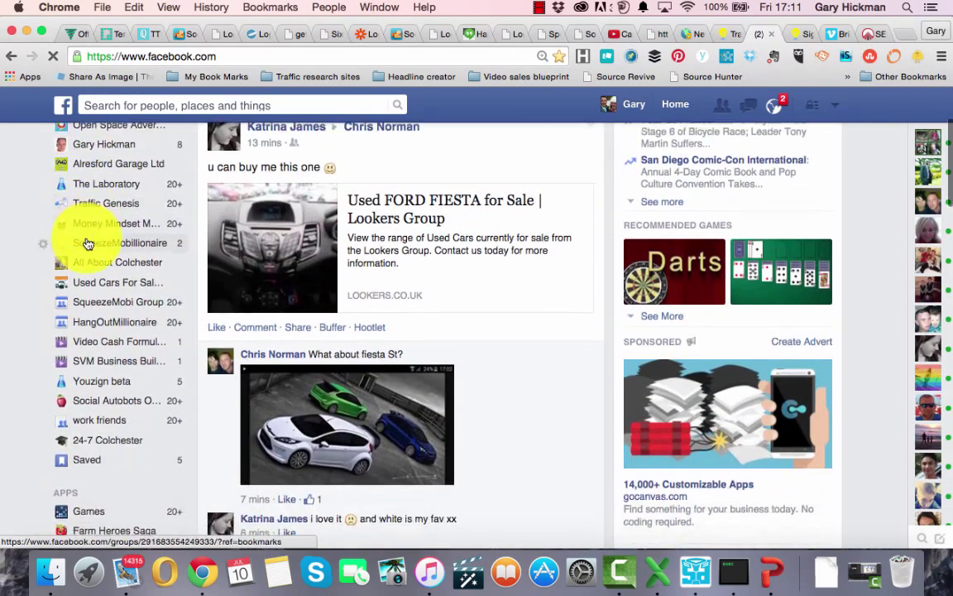
scroll(88, 244, down, 4)
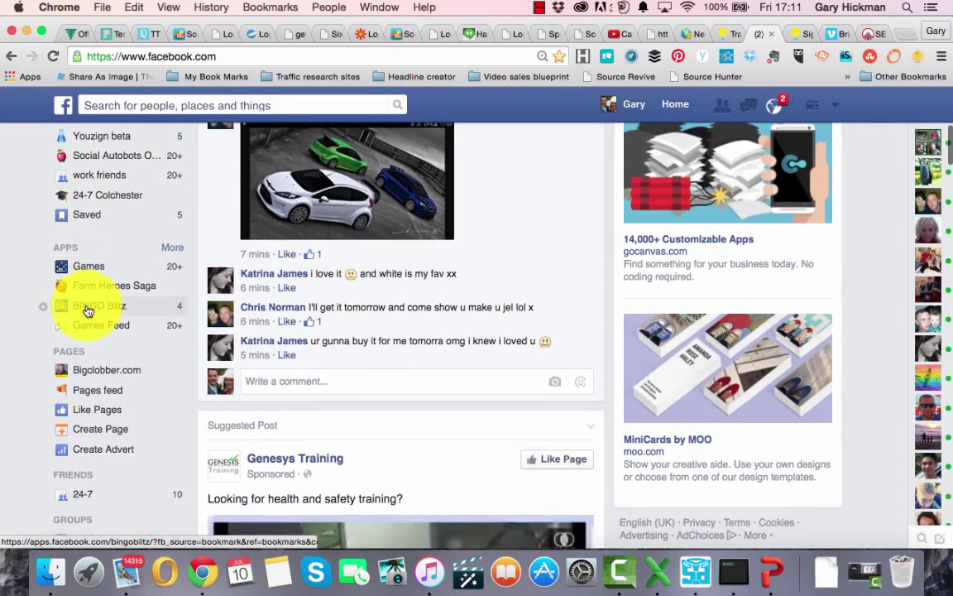
scroll(85, 311, down, 5)
scroll(89, 311, down, 4)
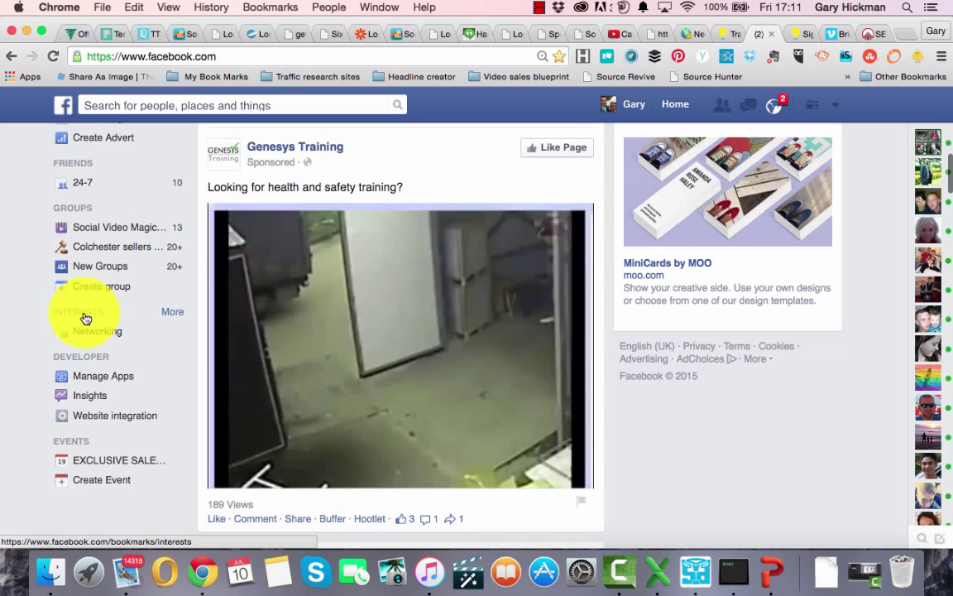
click(171, 317)
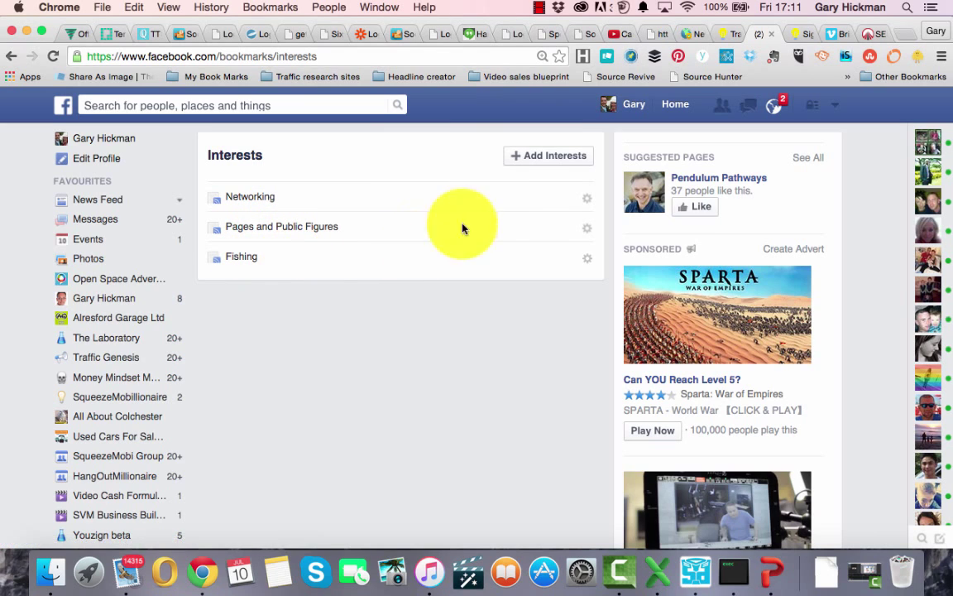
Open the Add Interests page from the Interests list.
click(549, 159)
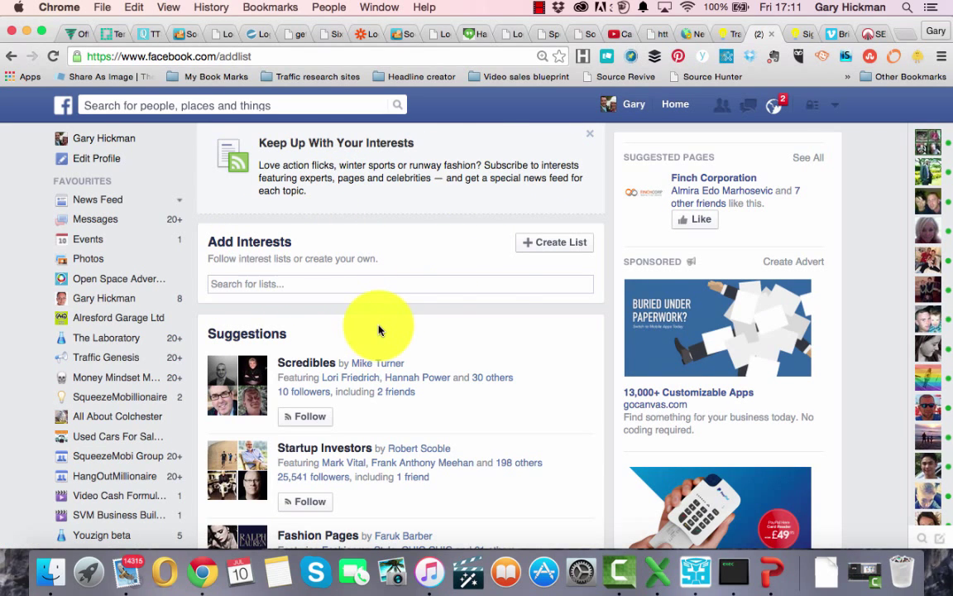
Start a new interest list from the Add Interests box.
click(563, 245)
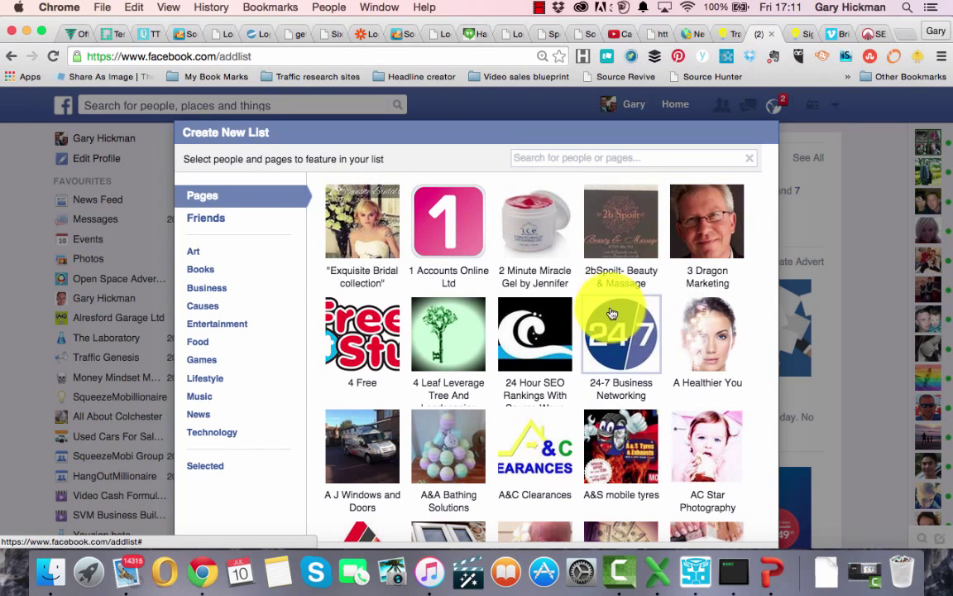
Select Boom Social and the page below it in the Create New List grid.
scroll(562, 416, down, 2)
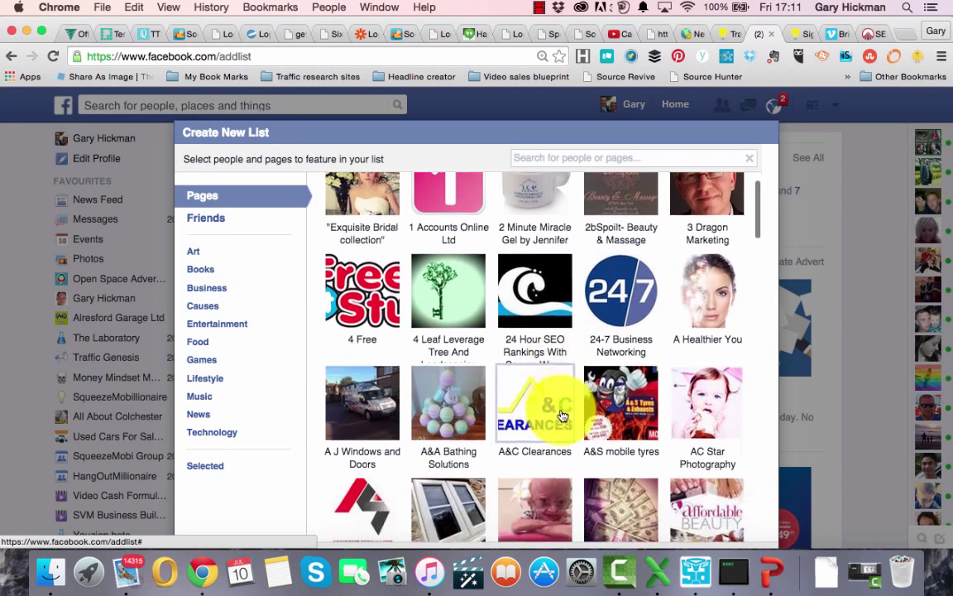
scroll(561, 415, down, 1)
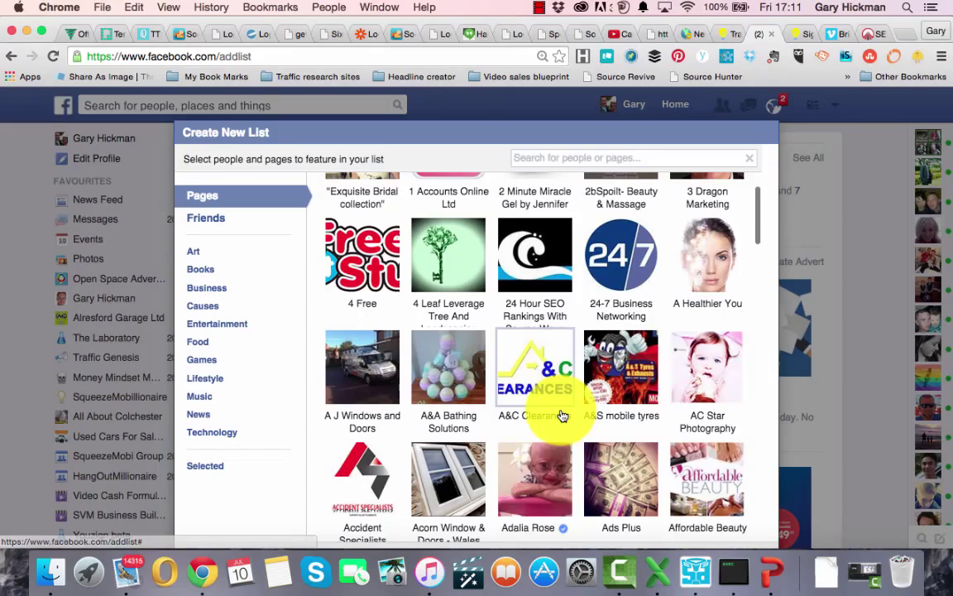
scroll(561, 416, down, 9)
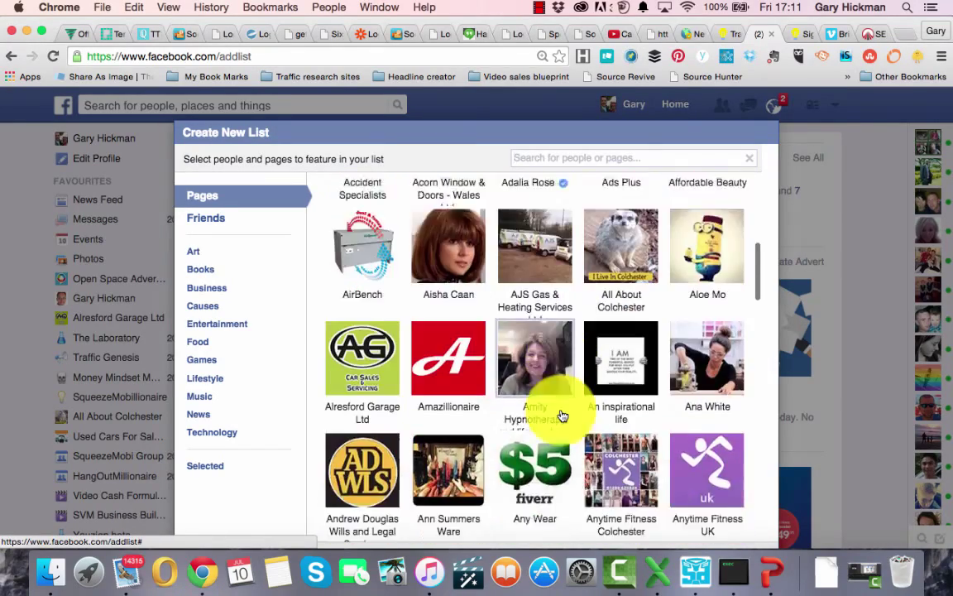
scroll(562, 415, down, 16)
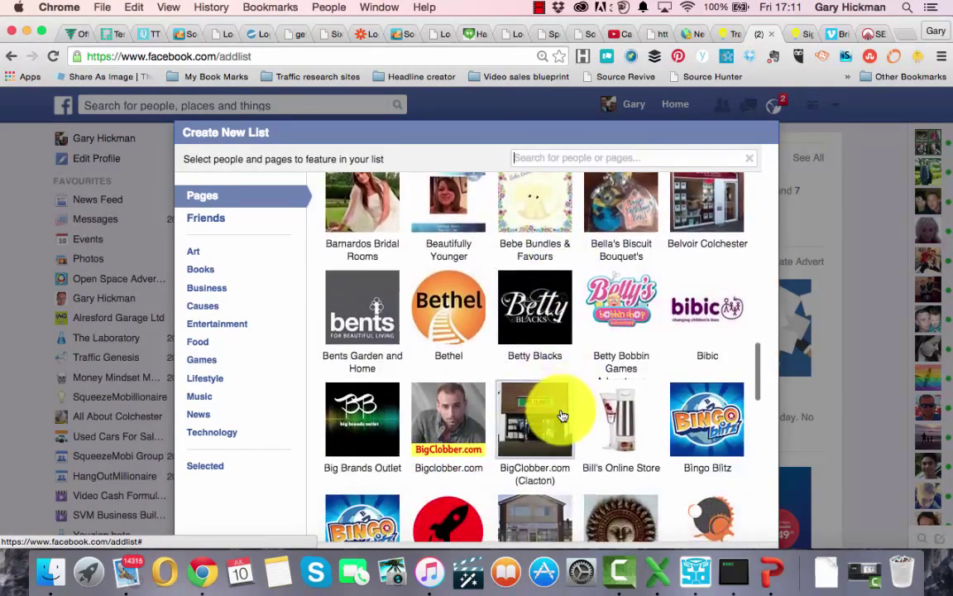
scroll(561, 416, down, 11)
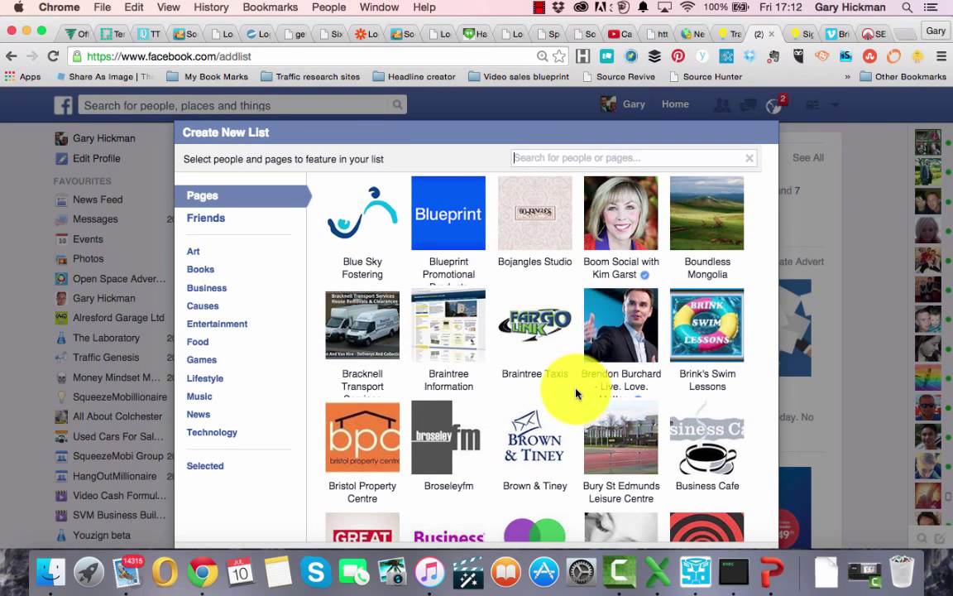
click(628, 223)
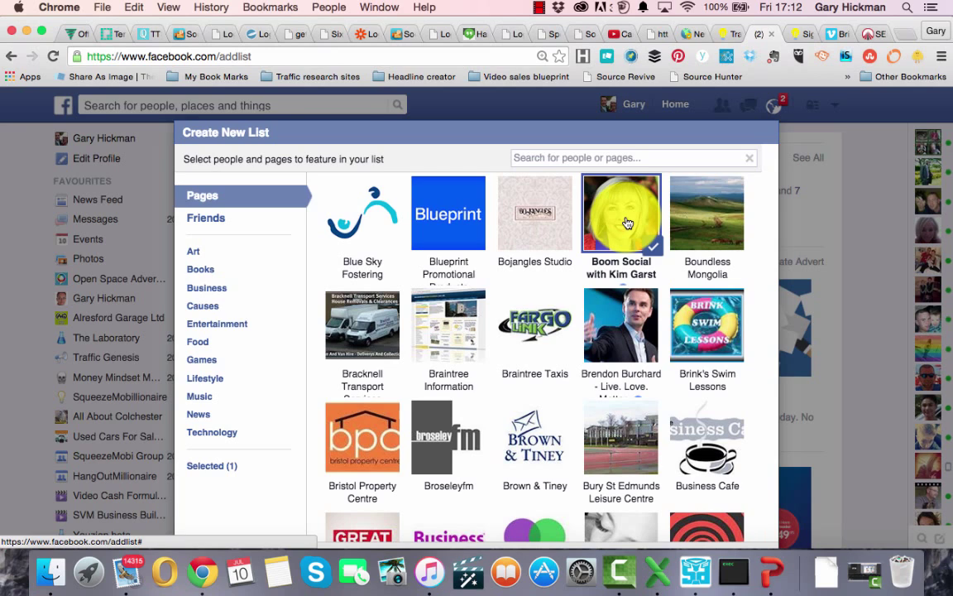
click(628, 333)
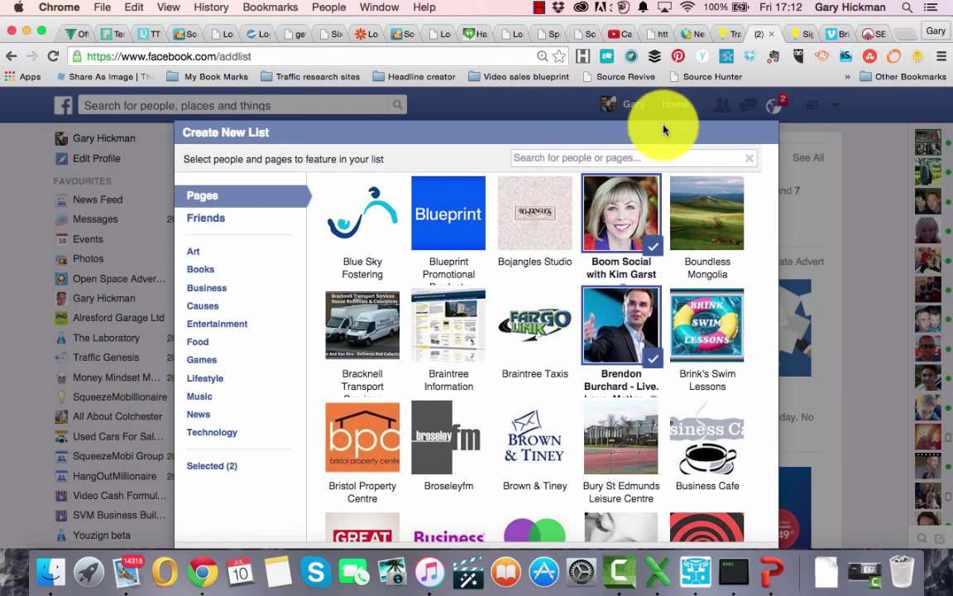
click(580, 156)
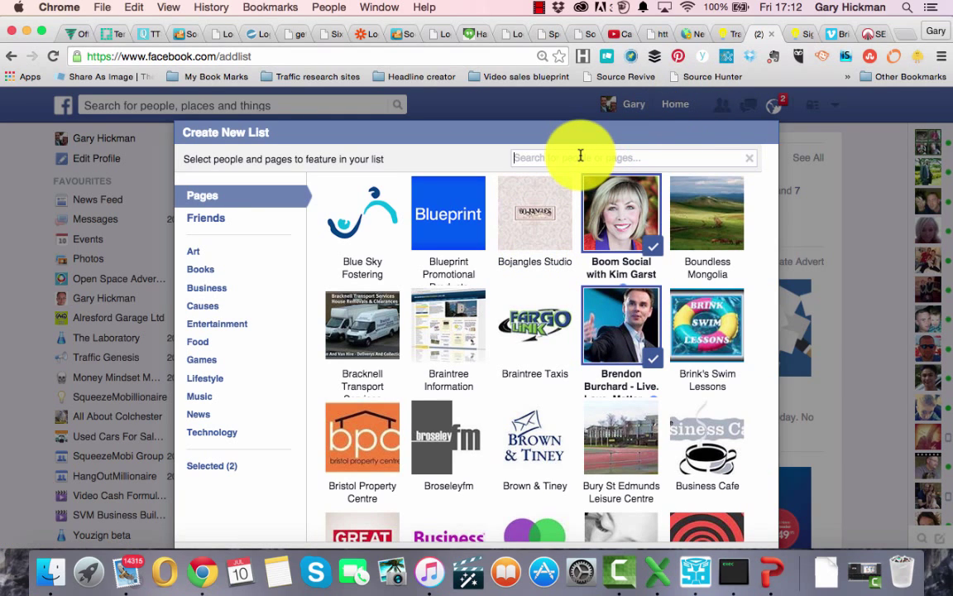
Search 'richard' and add Richard Branson as the third selected page.
text(richard)
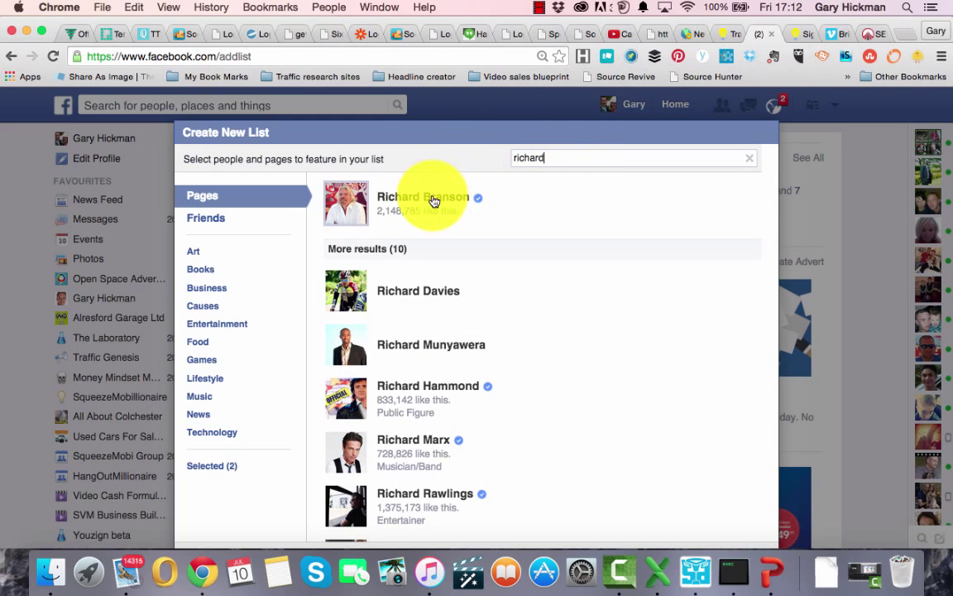
click(432, 202)
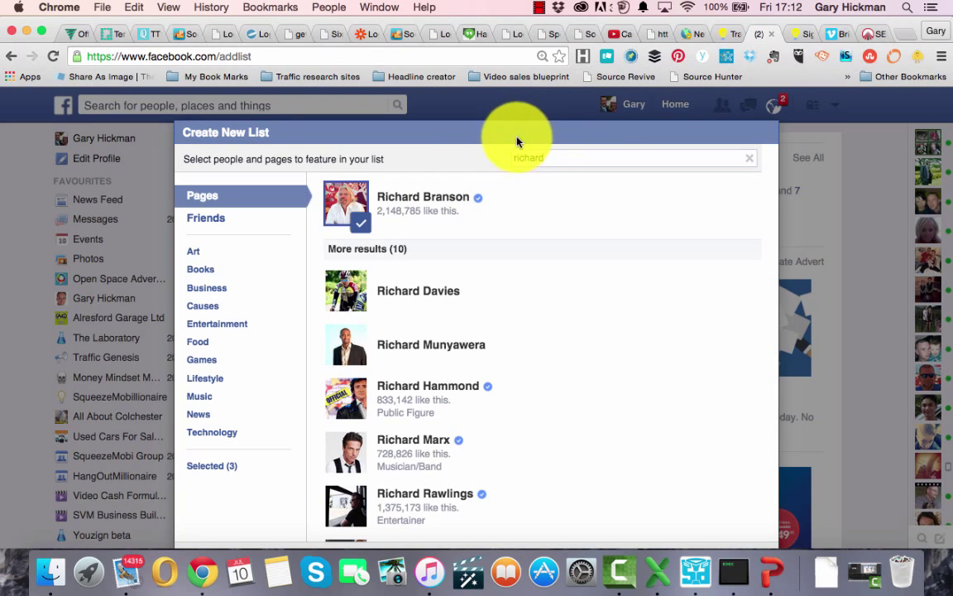
click(41, 33)
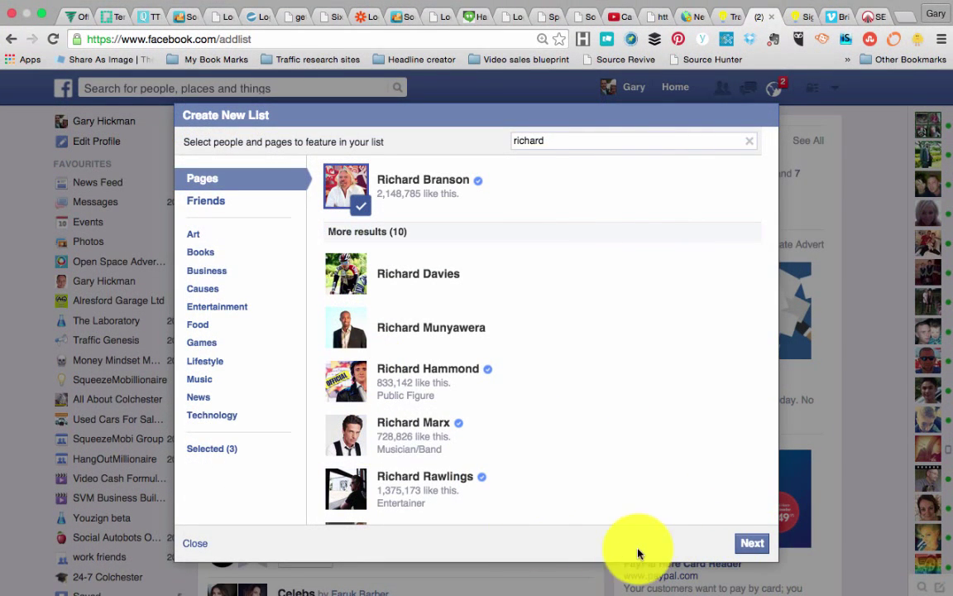
Name the public list 'Internet marketing people' and finish creating it.
click(755, 544)
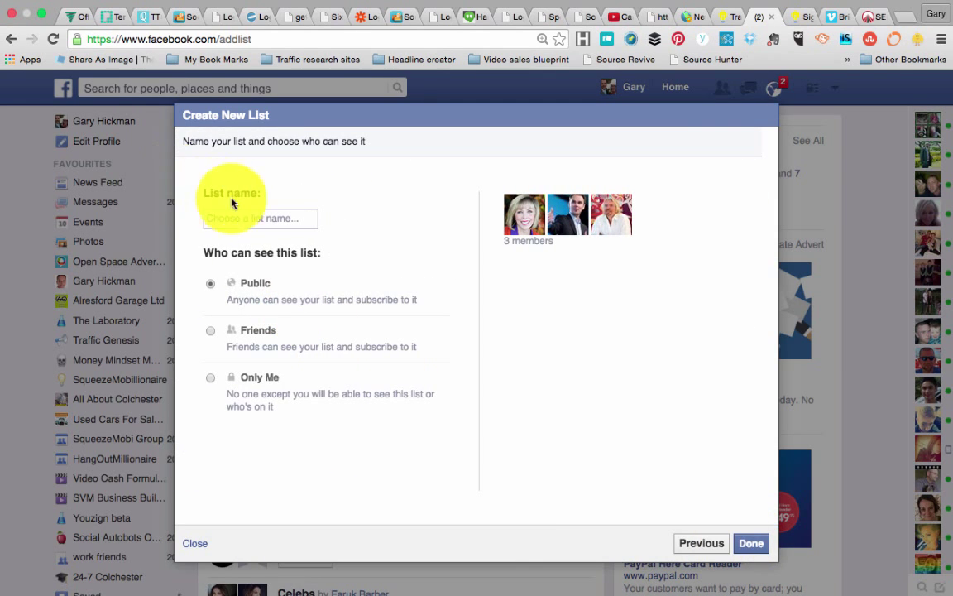
click(250, 217)
text(I)
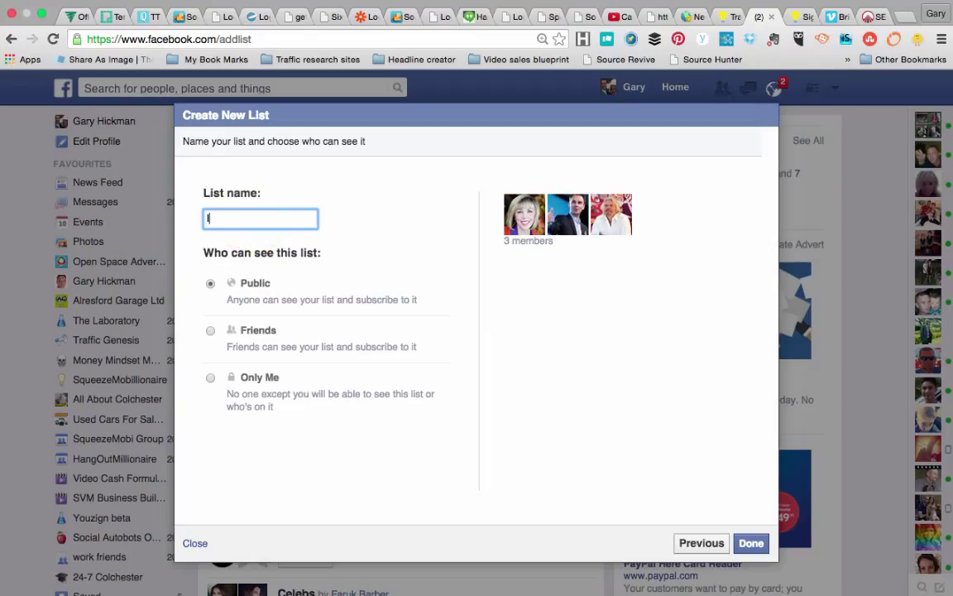
text(nternet marketing people)
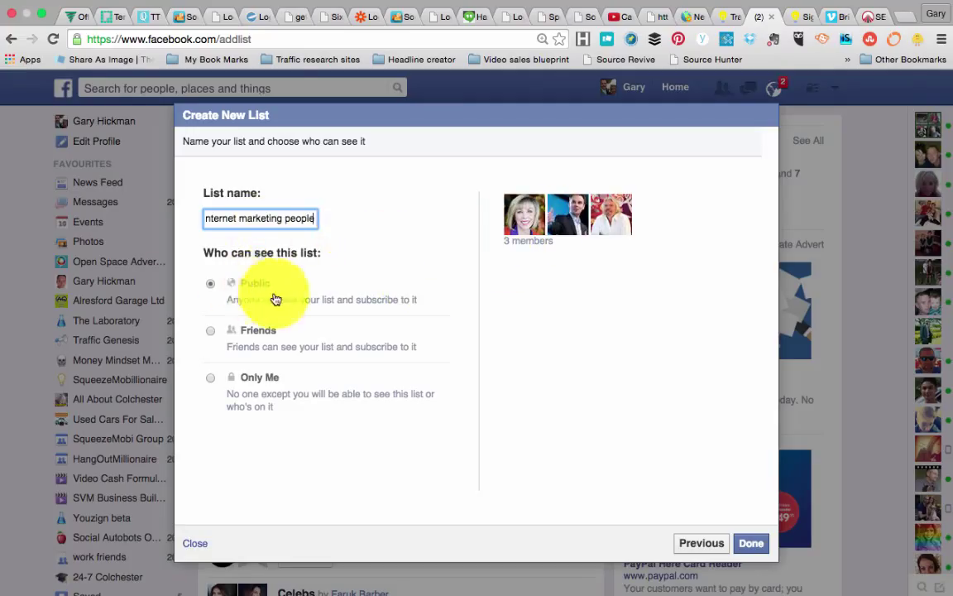
click(750, 545)
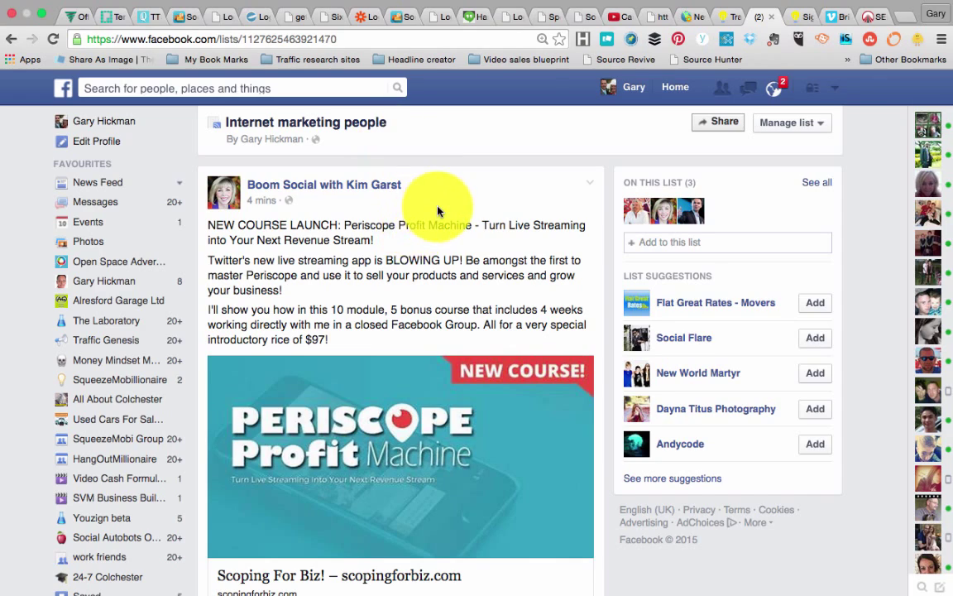
Scroll through the posts in the Internet marketing people feed.
scroll(436, 213, down, 1)
scroll(438, 207, down, 10)
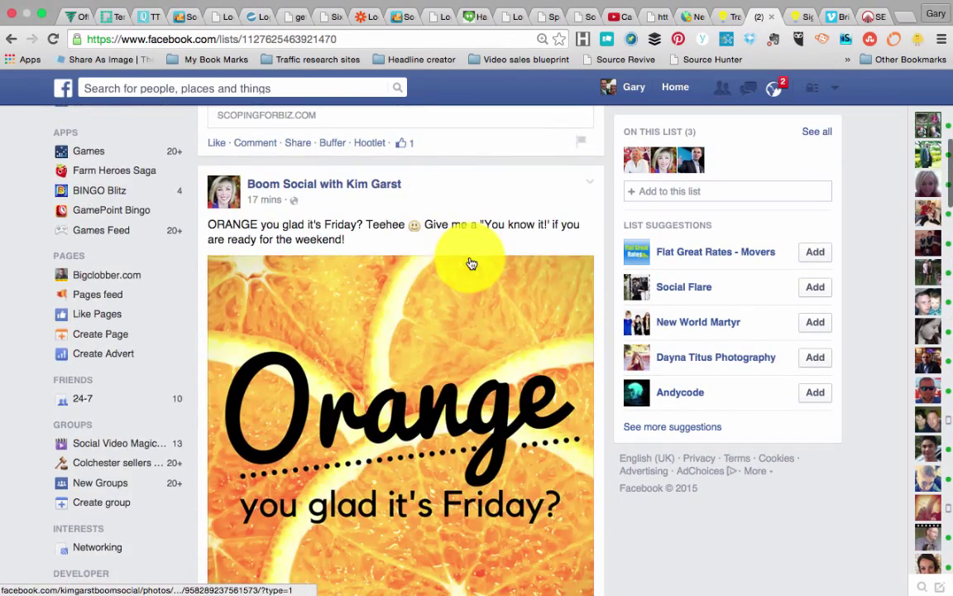
scroll(469, 259, down, 10)
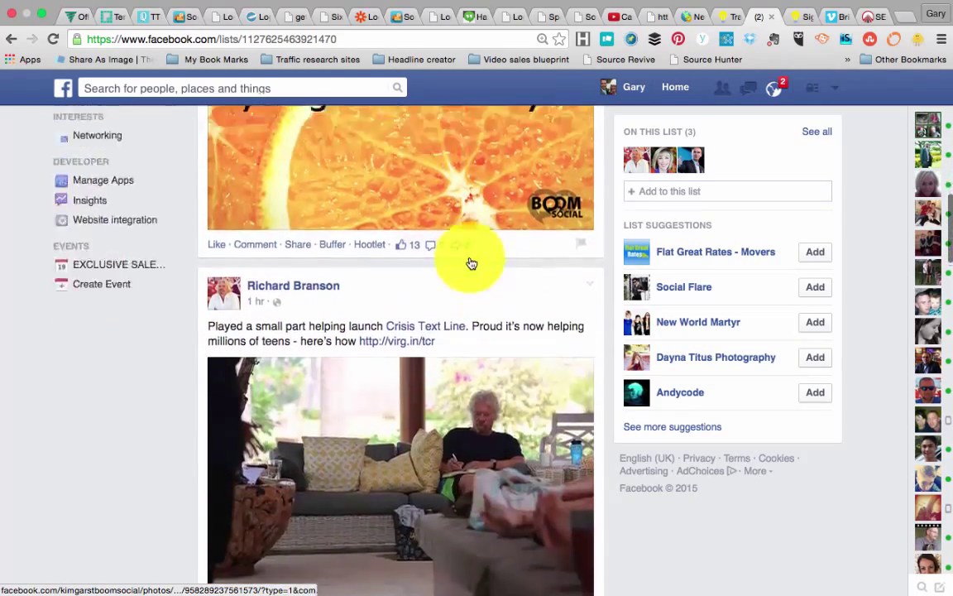
scroll(470, 263, up, 15)
scroll(470, 263, up, 3)
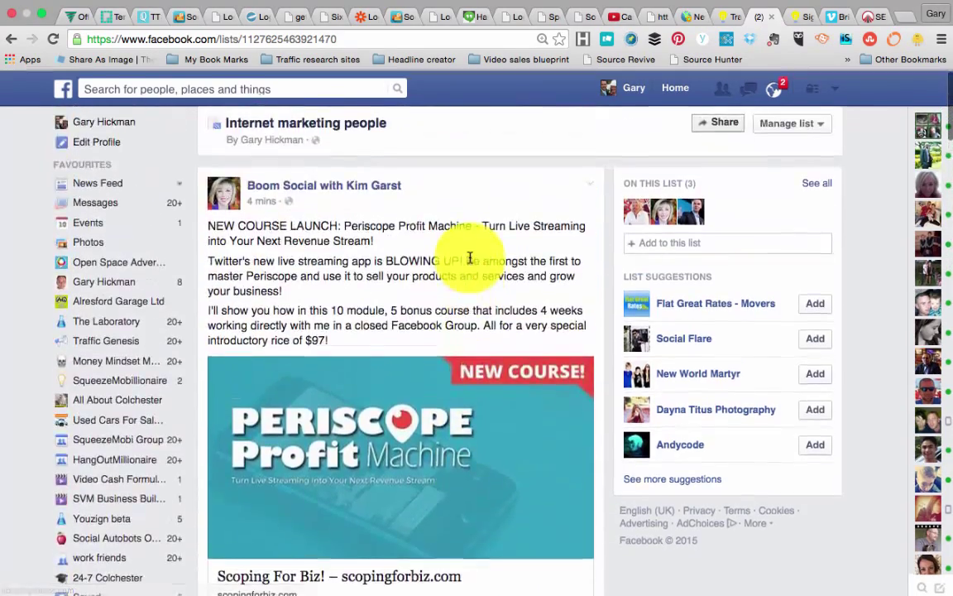
mouse_move(357, 187)
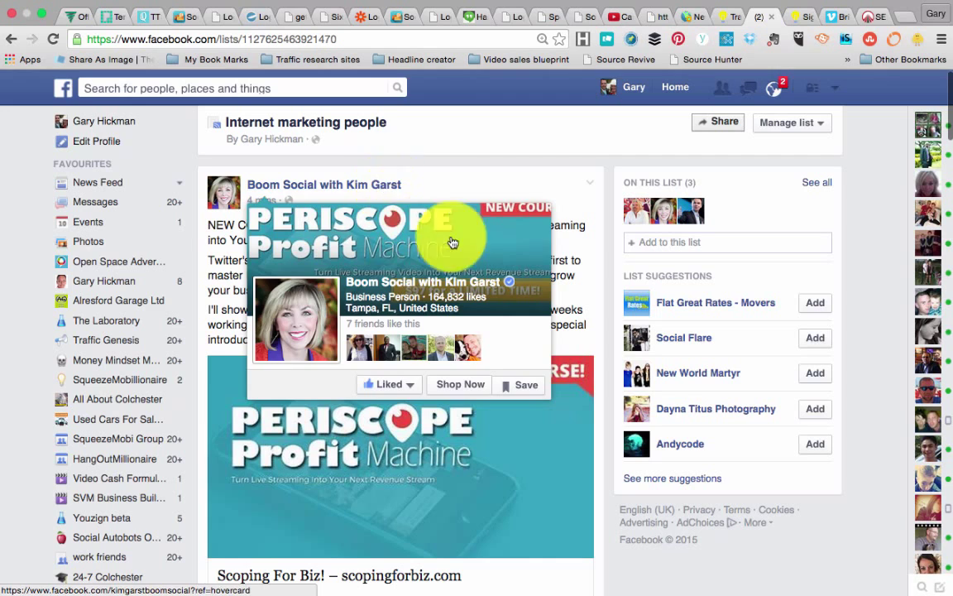
scroll(603, 269, down, 1)
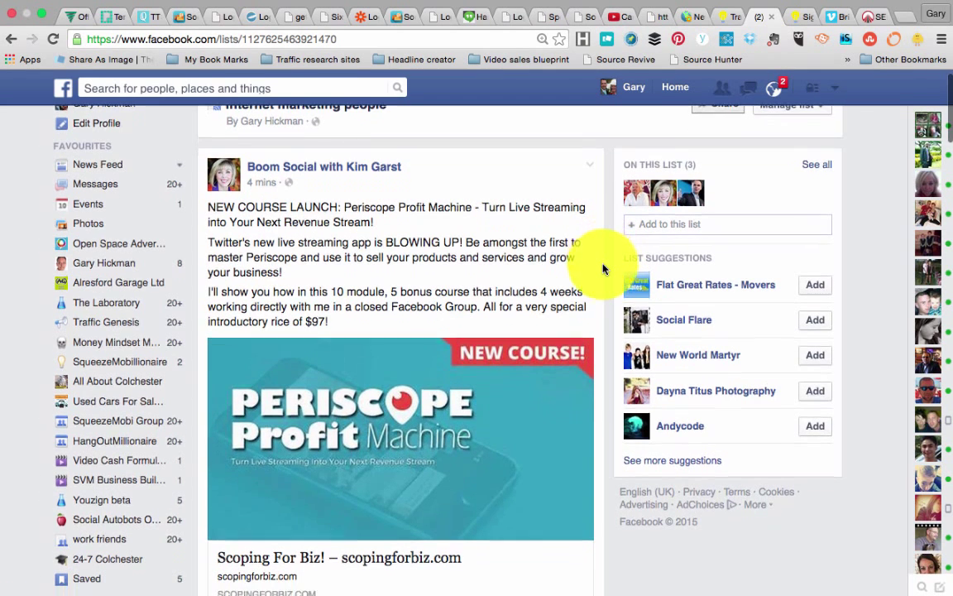
scroll(604, 267, down, 1)
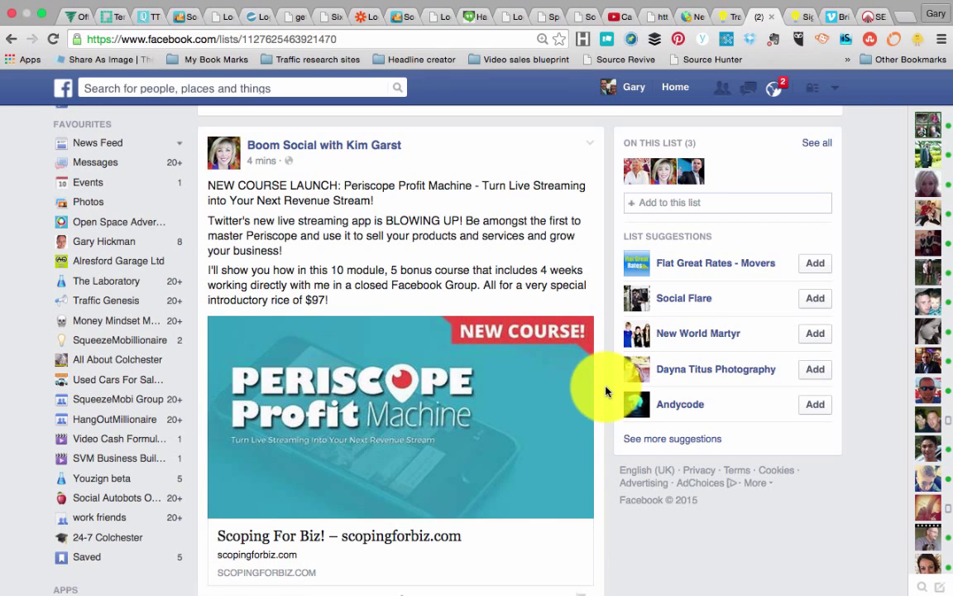
scroll(606, 391, down, 2)
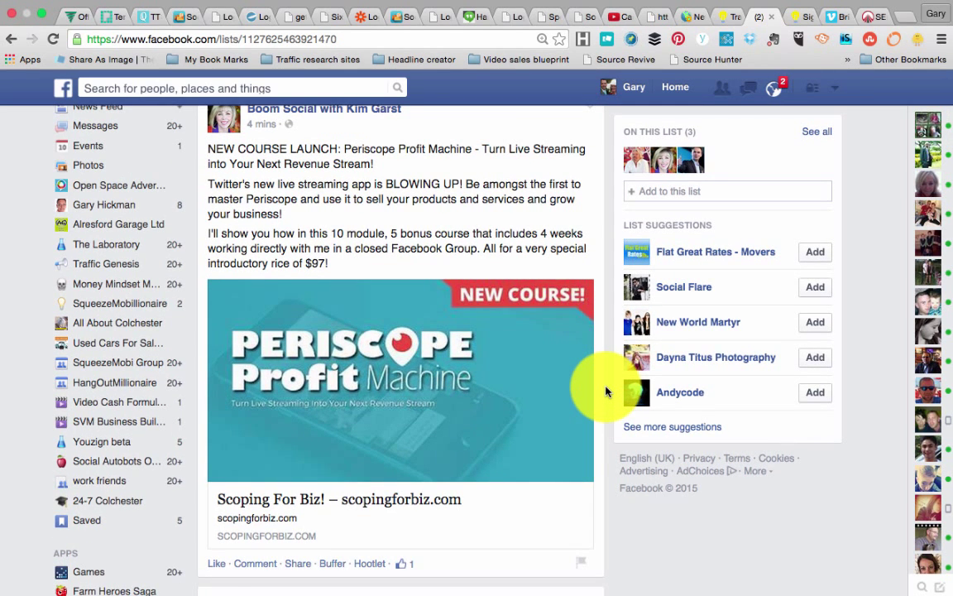
scroll(606, 391, down, 2)
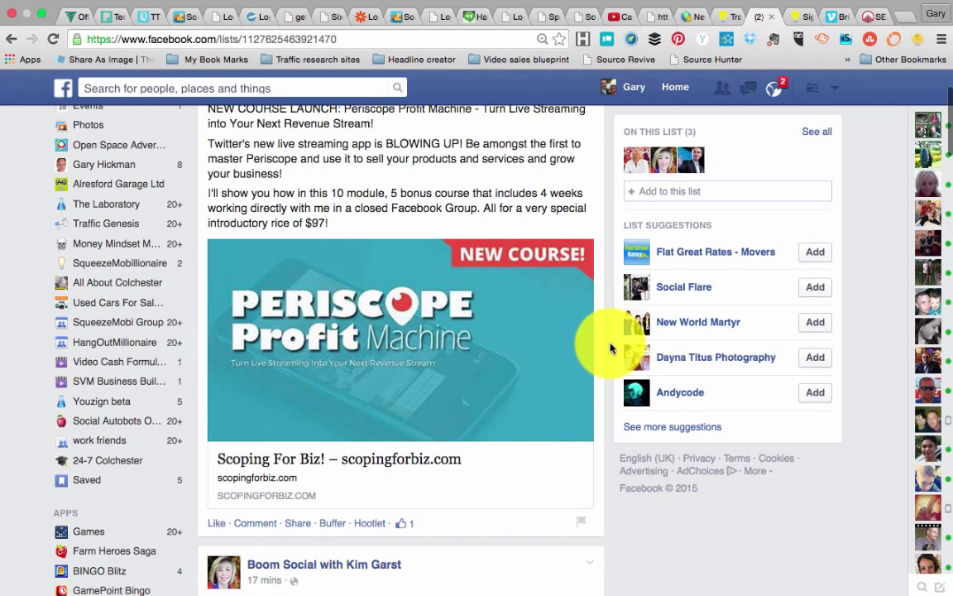
scroll(611, 348, down, 2)
scroll(611, 348, down, 10)
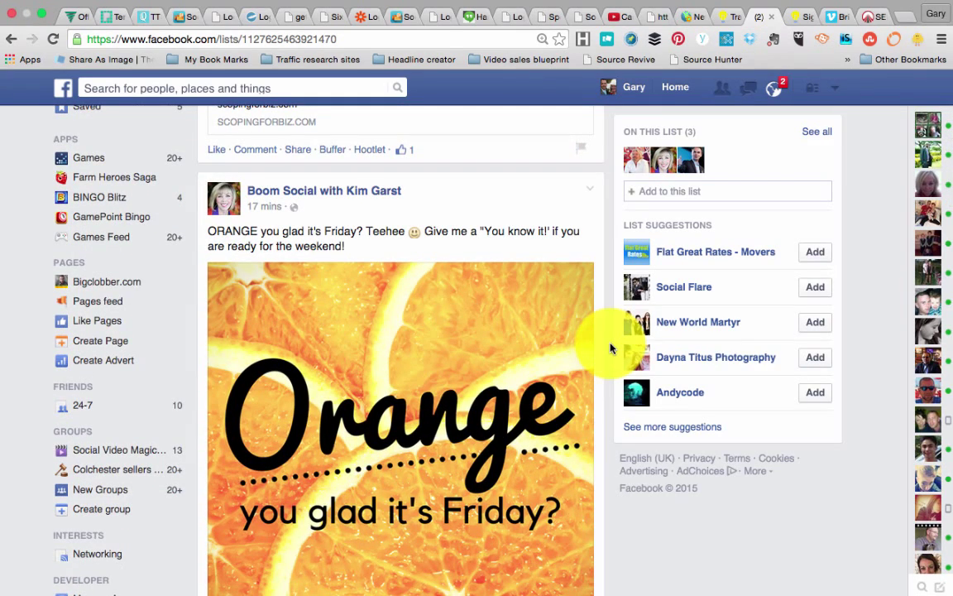
scroll(466, 323, down, 3)
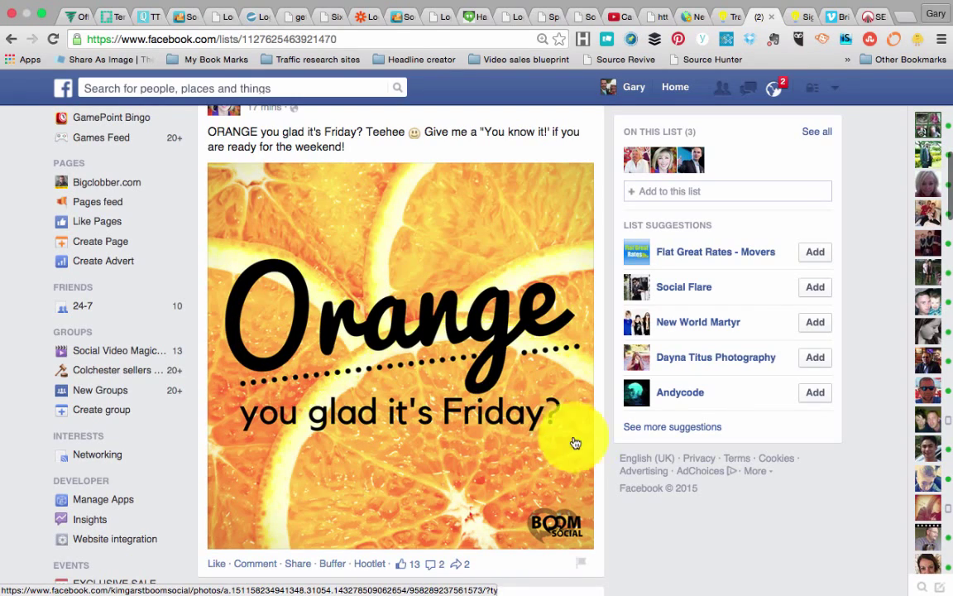
scroll(607, 443, down, 1)
scroll(607, 446, down, 12)
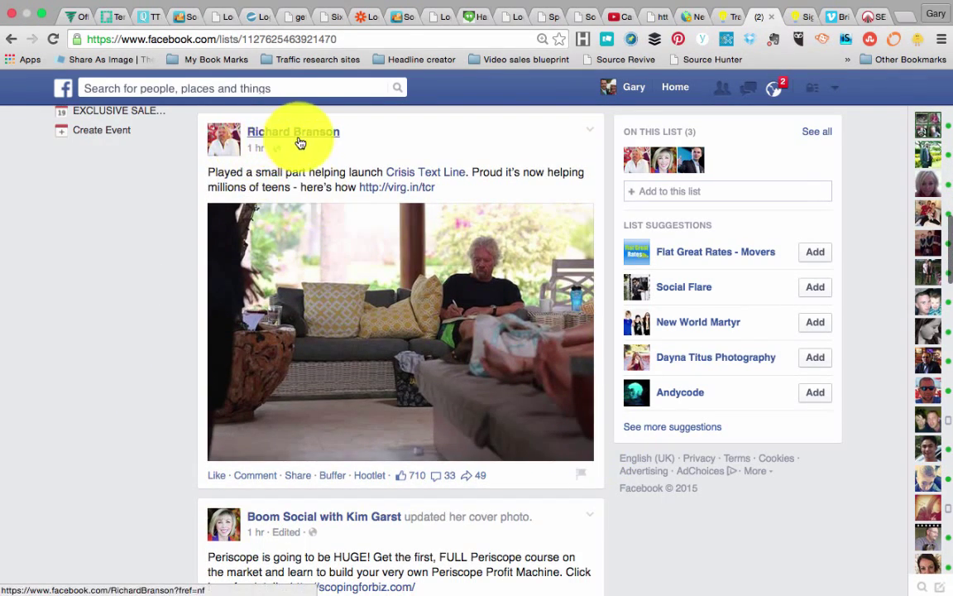
mouse_move(331, 146)
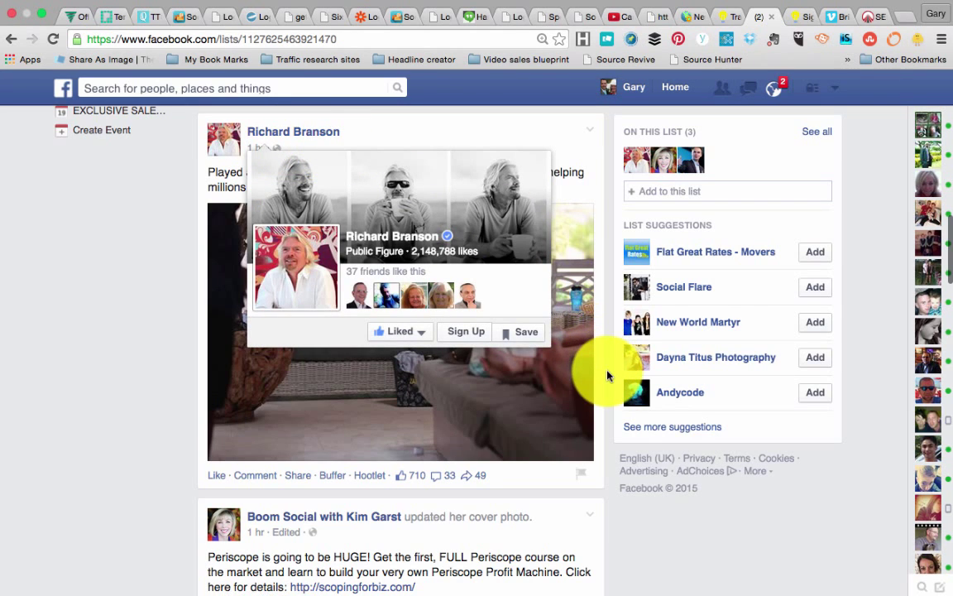
scroll(607, 375, down, 5)
scroll(608, 376, down, 18)
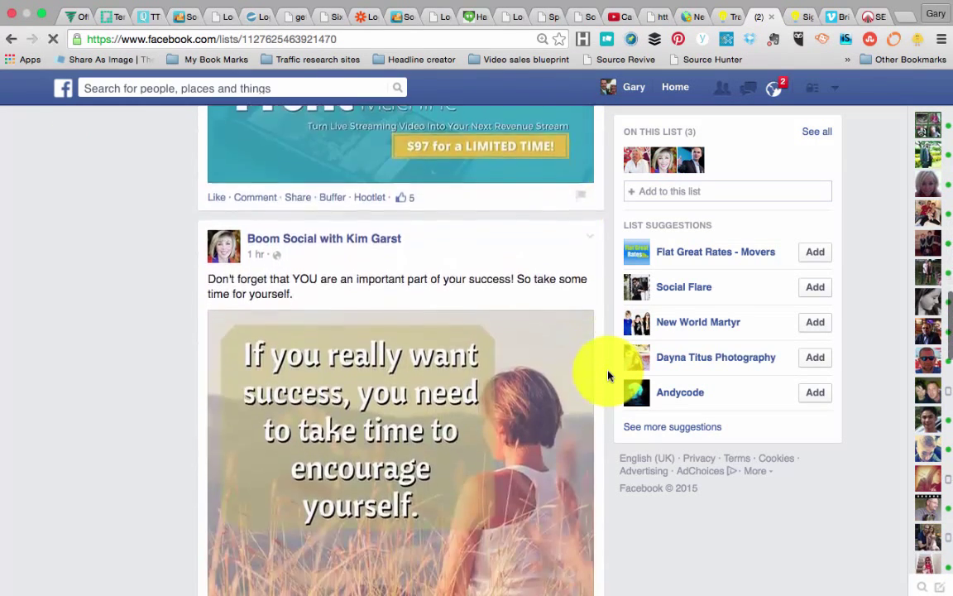
scroll(608, 377, down, 8)
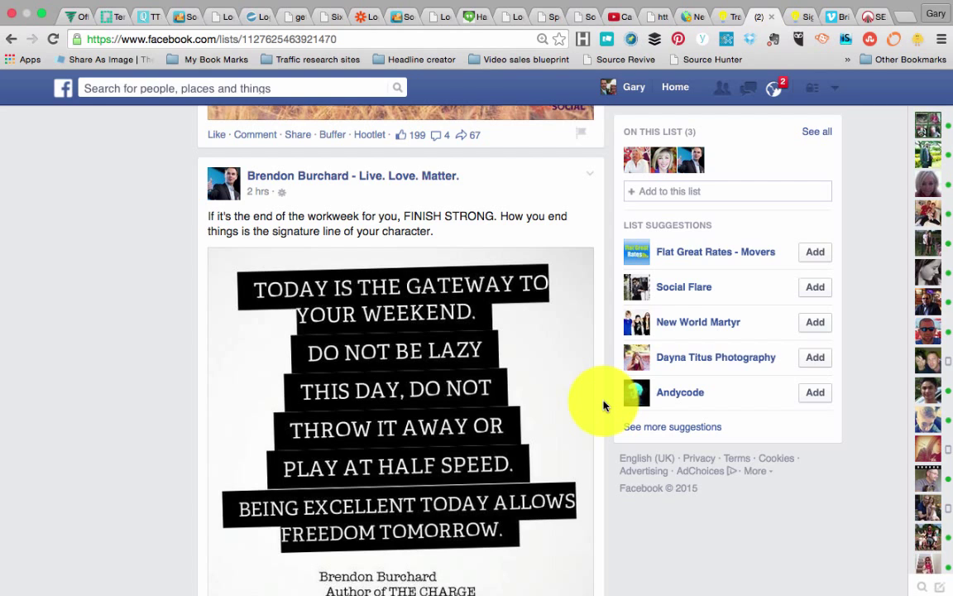
Return to the top of the feed and show Recent Searches.
scroll(596, 262, up, 15)
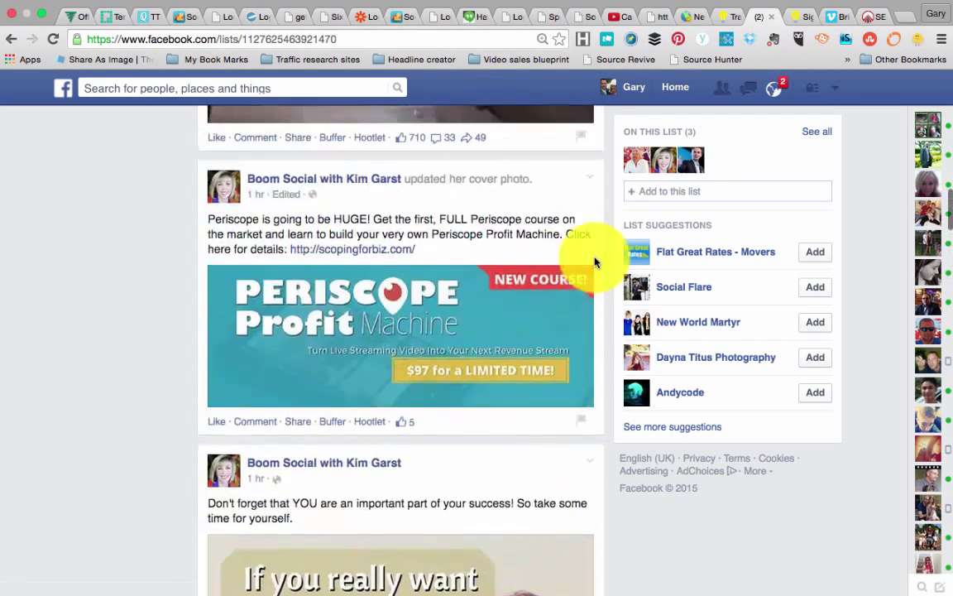
scroll(596, 263, up, 10)
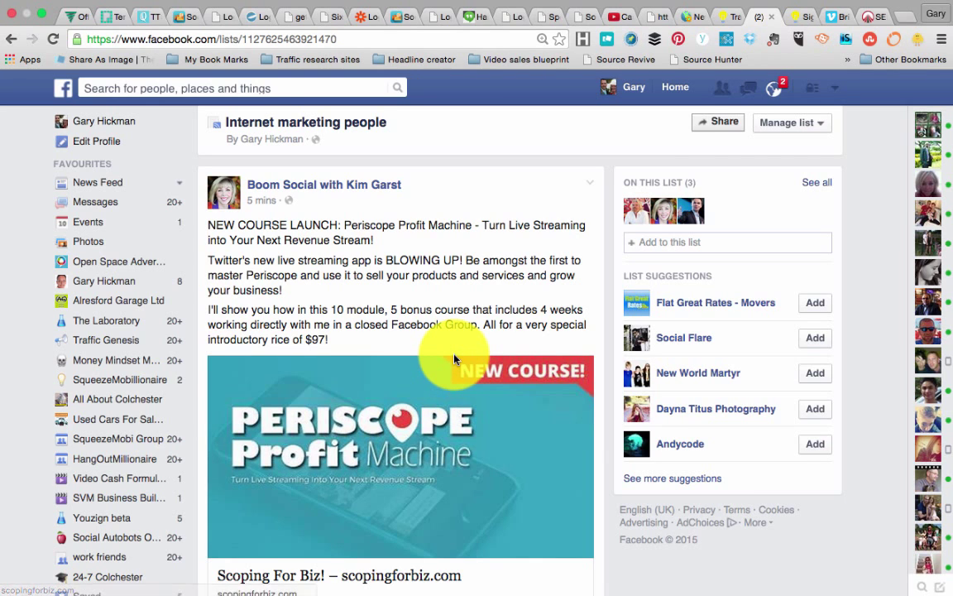
click(241, 90)
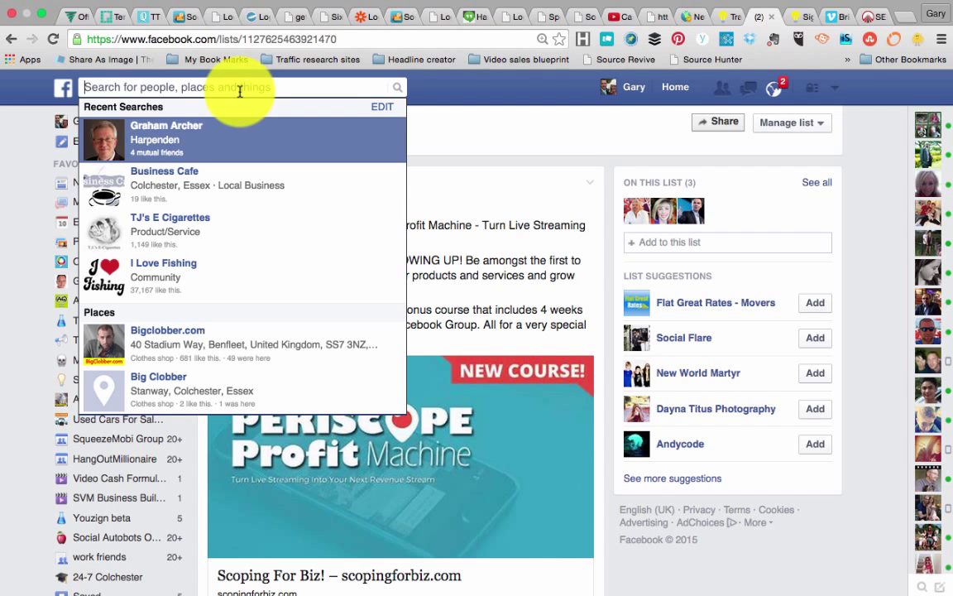
Open the recently searched friend's profile and expand its cover photo.
click(239, 135)
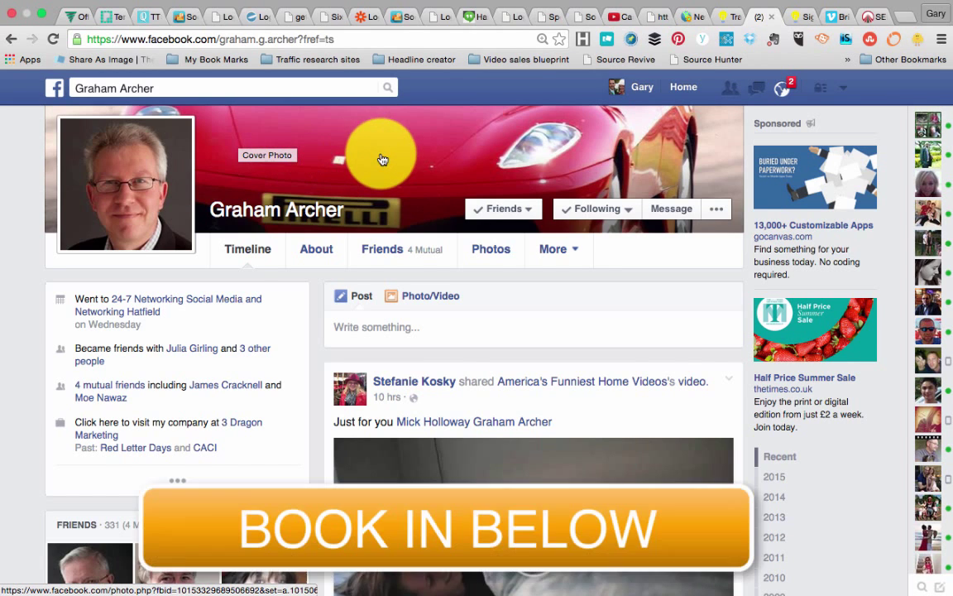
click(381, 157)
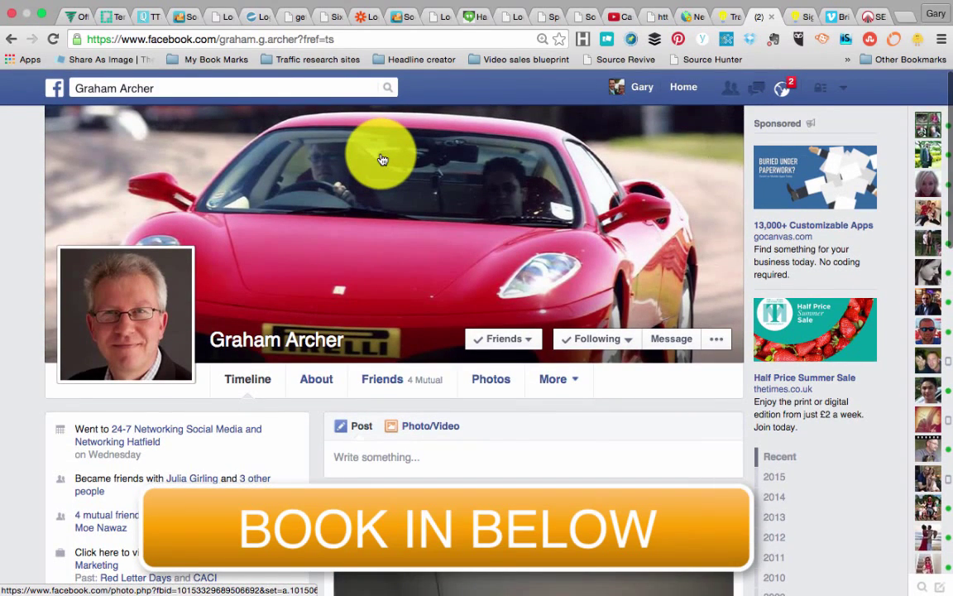